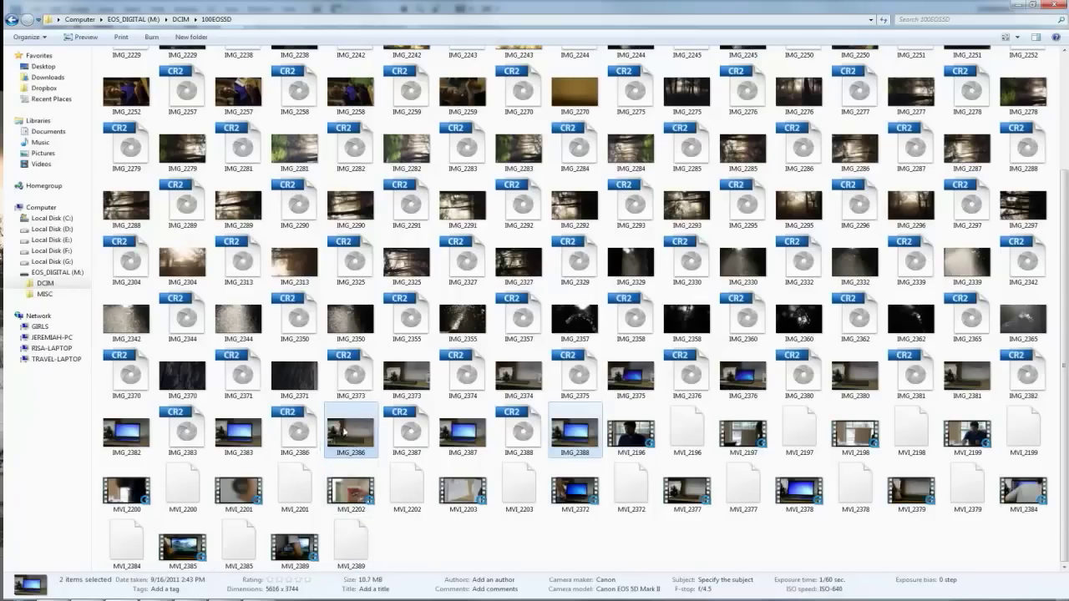
- Open IMG_2386 and IMG_2388, paste the whole IMG_2388 photo as a layer over IMG_2386, close IMG_2388, and compare the layers
left_click_drag(344, 430, 241, 428)
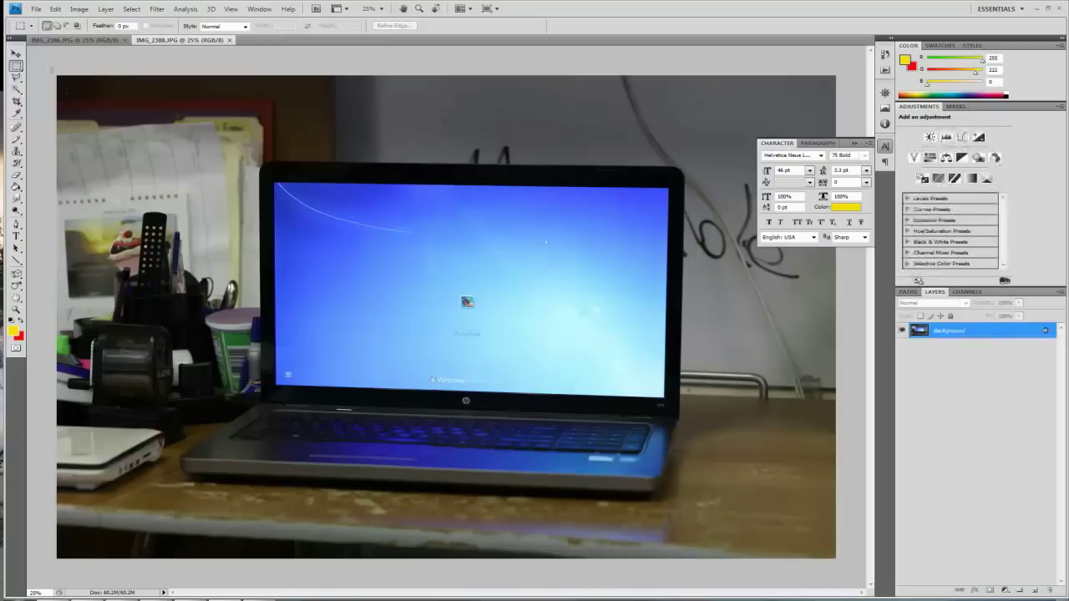
key("ctrl+a")
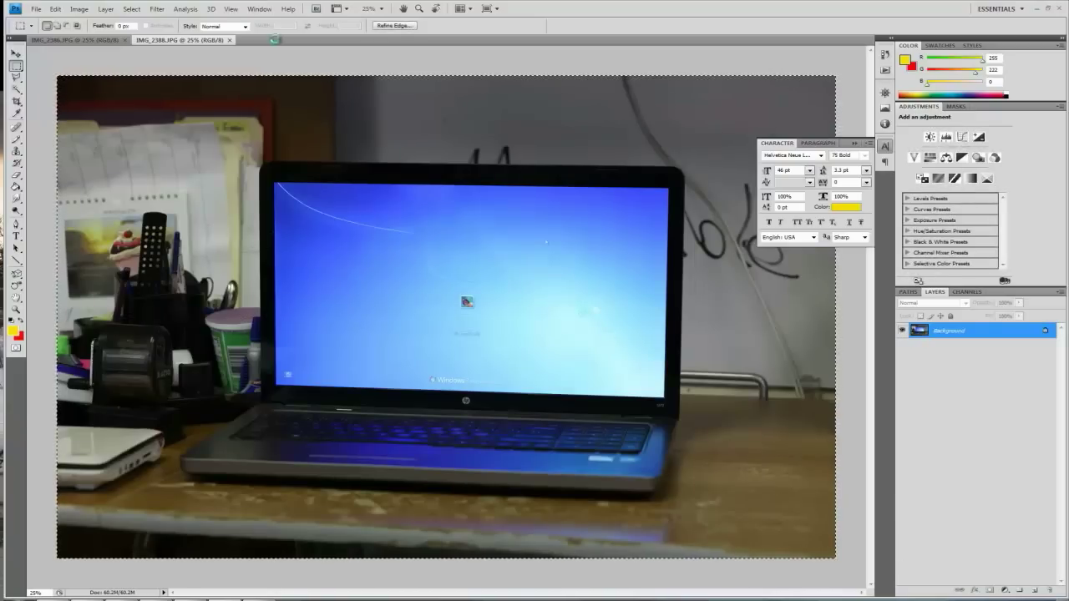
left_click(229, 41)
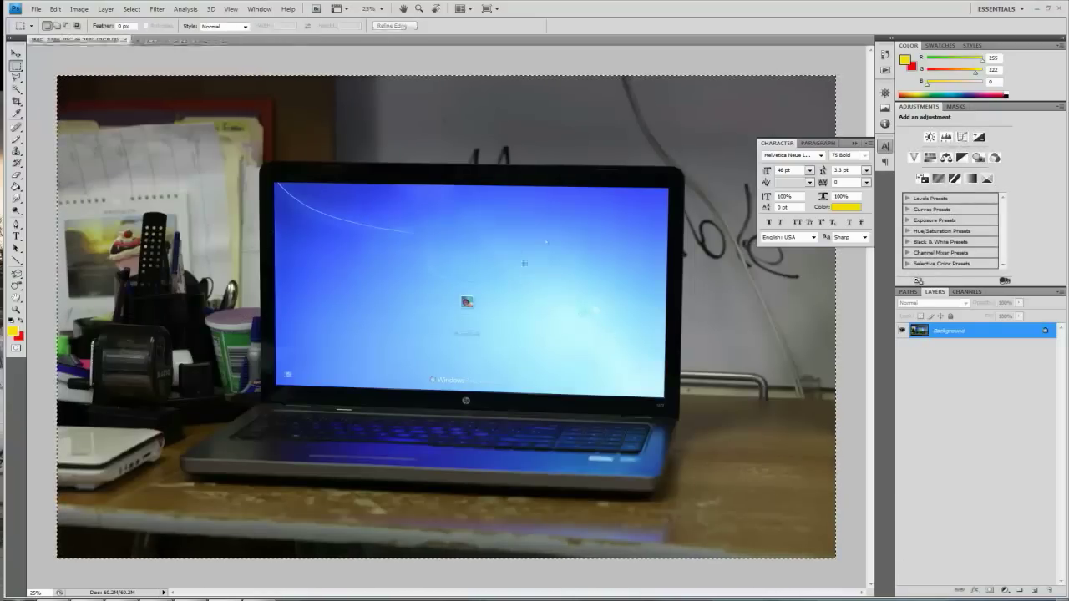
key("ctrl+v")
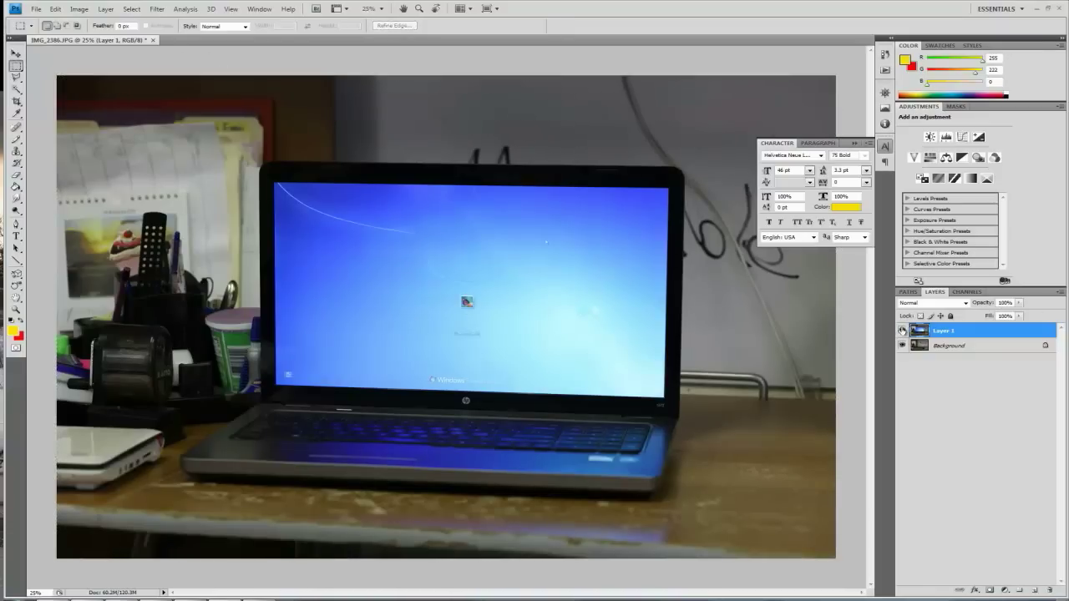
left_click(902, 330)
left_click(901, 330)
- Select the laptop's display area corner by corner along its inner bezel edges with the Polygonal Lasso tool
scroll(301, 187, "up", 1)
scroll(301, 187, "up", 6)
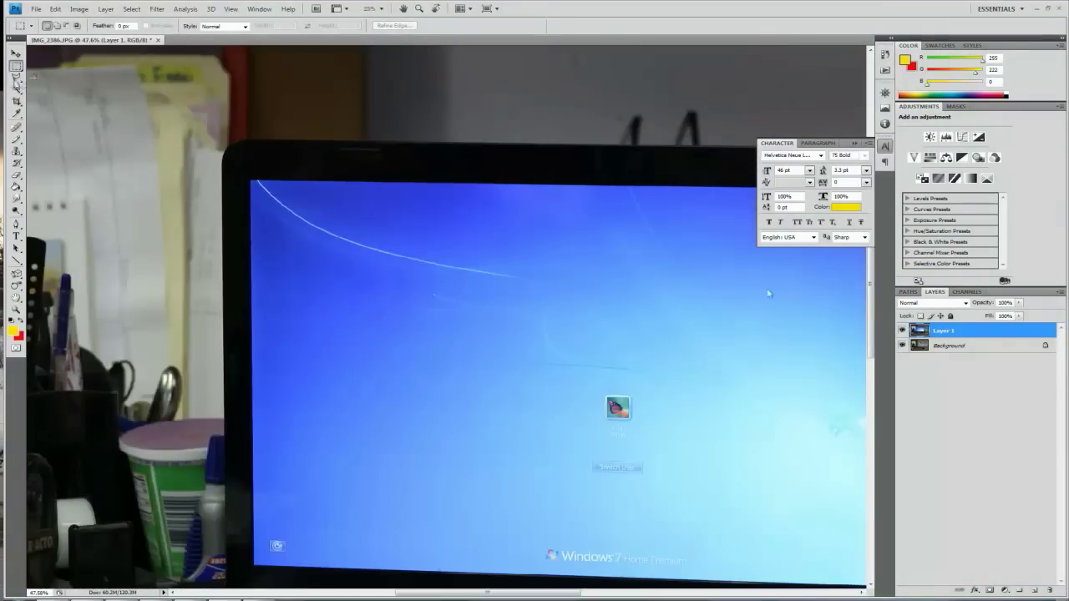
left_click(16, 79)
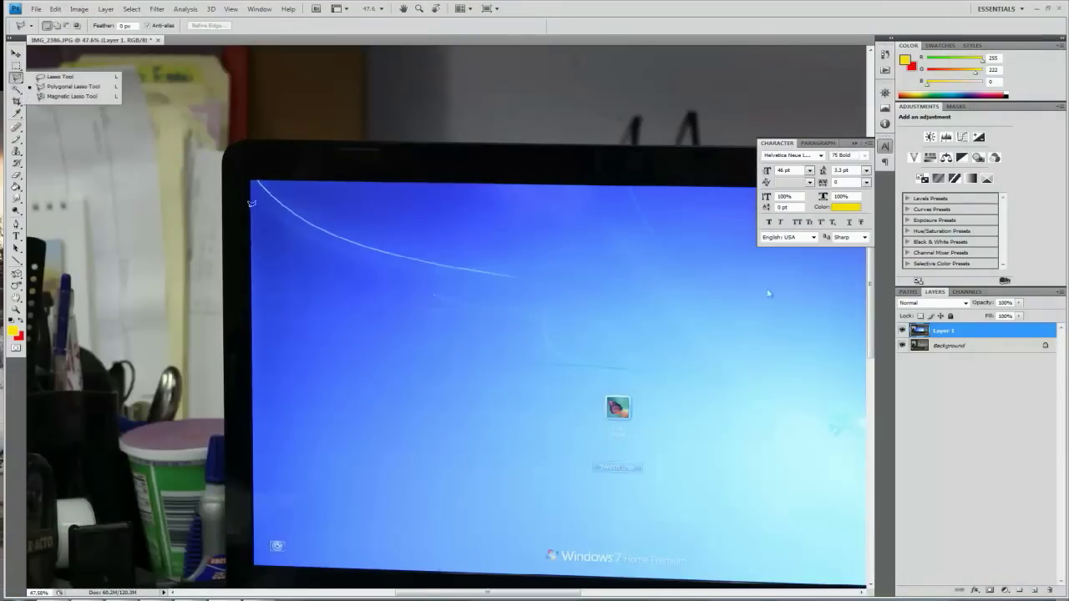
scroll(161, 152, "up", 5)
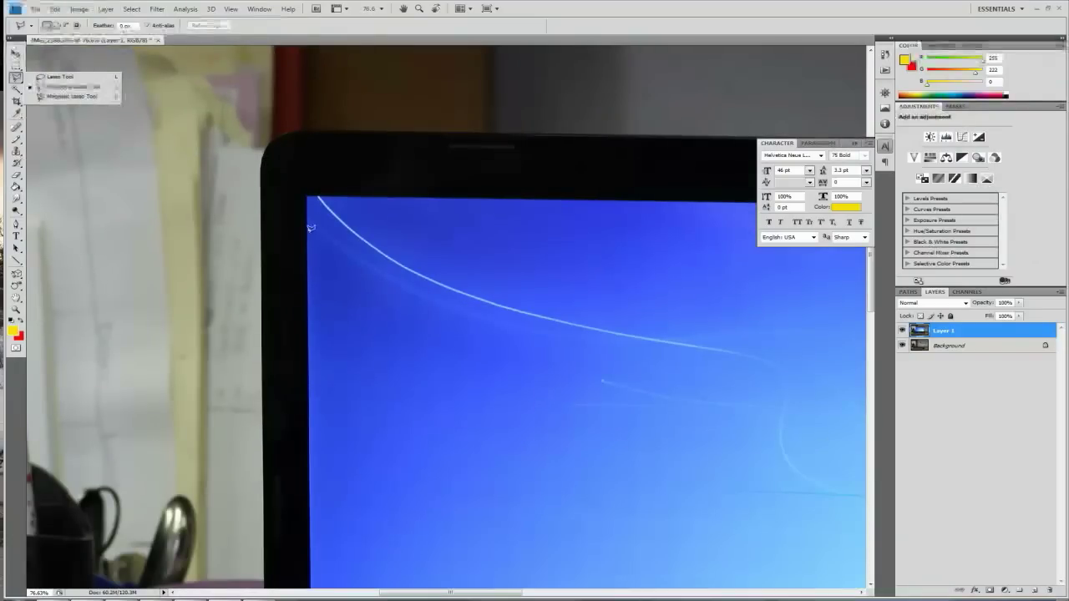
scroll(344, 257, "up", 5)
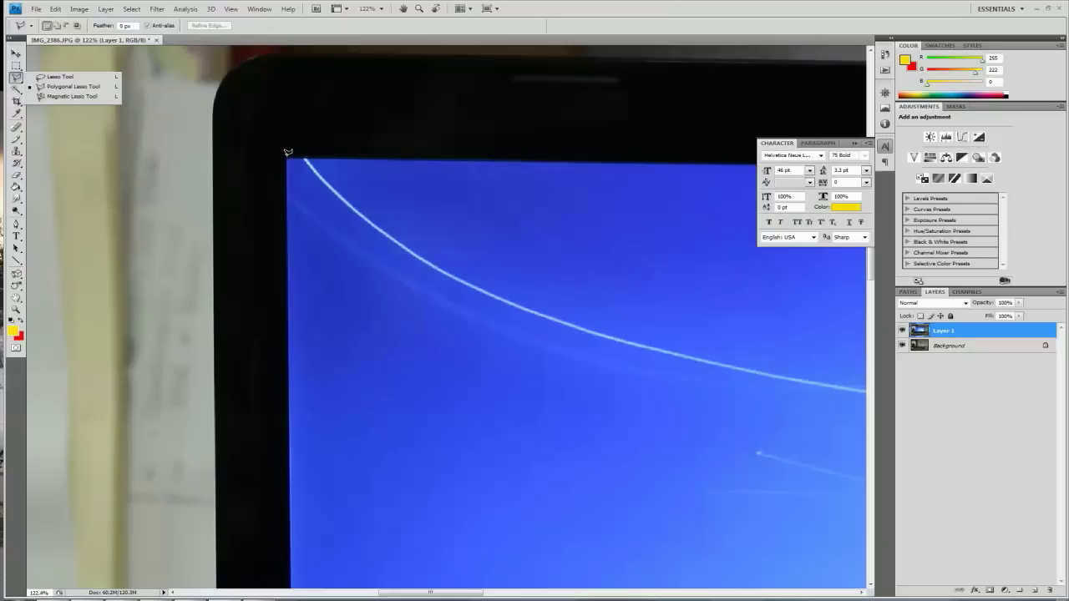
left_click(288, 153)
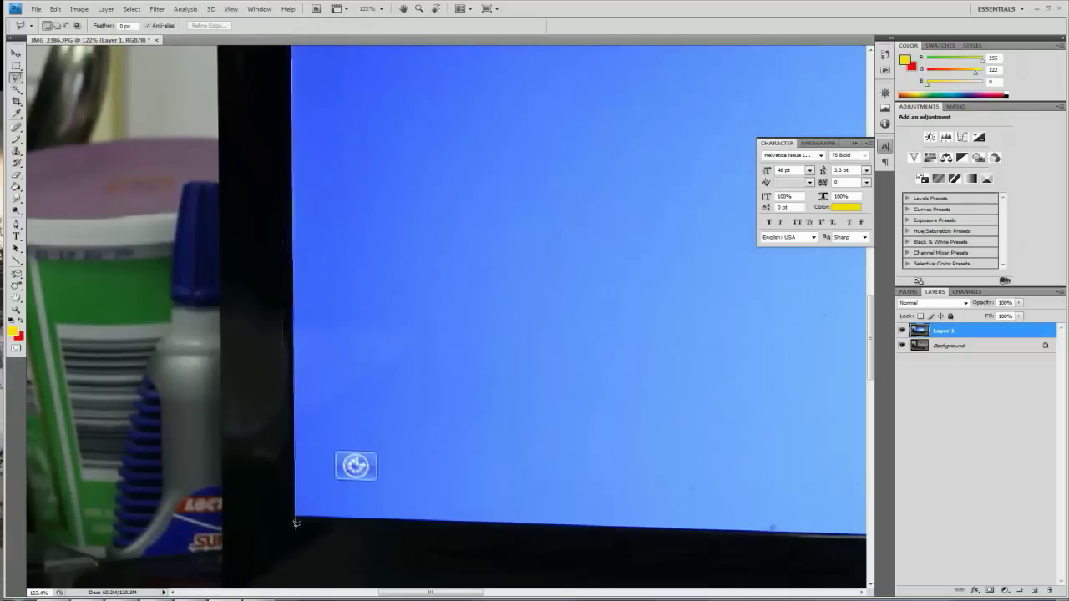
left_click(297, 523)
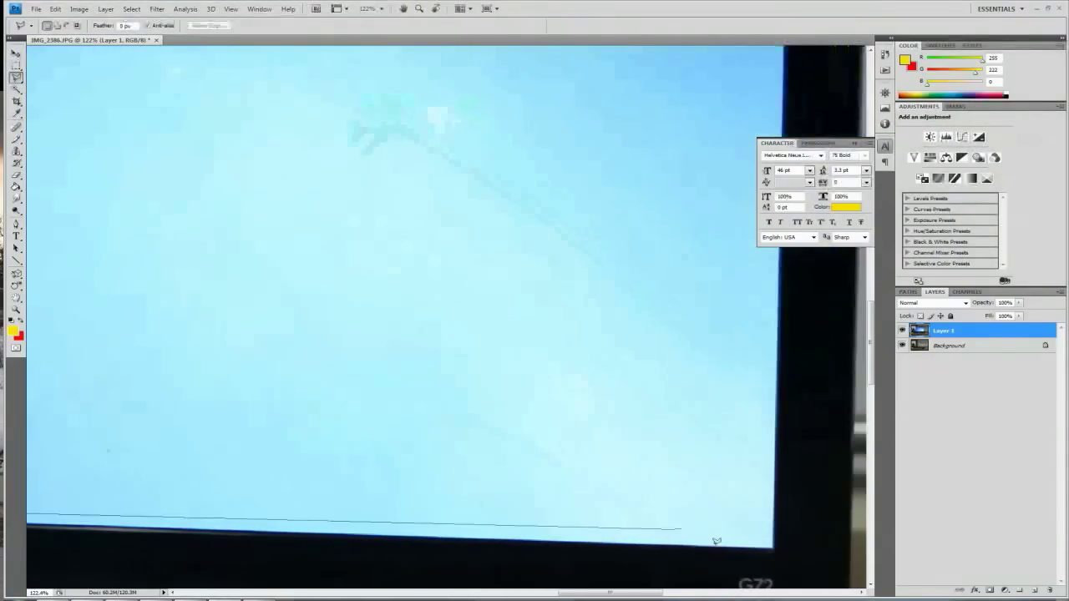
left_click(773, 543)
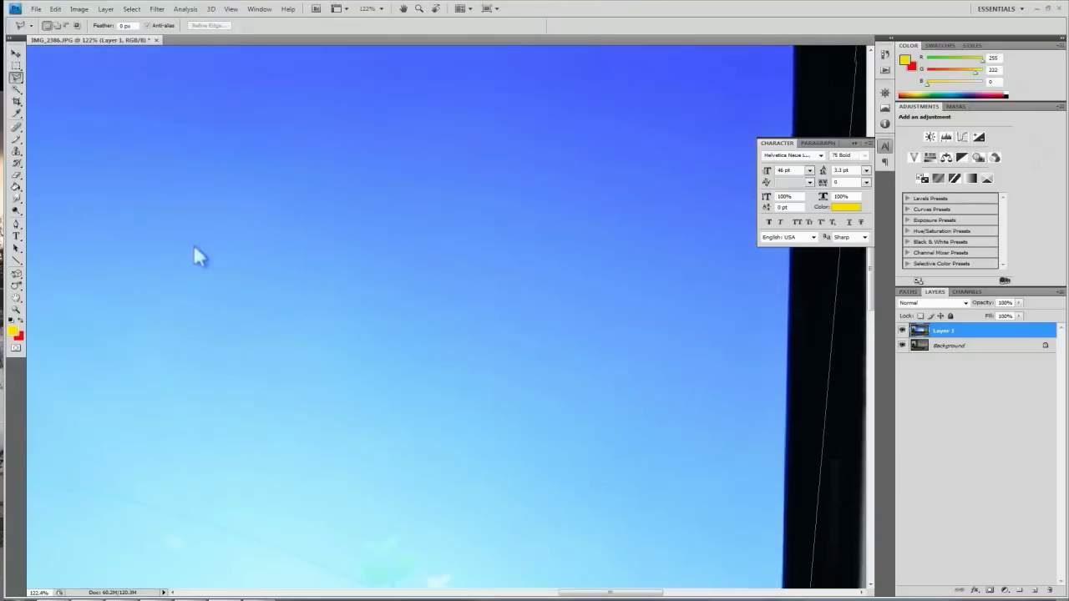
scroll(196, 334, "up", 3)
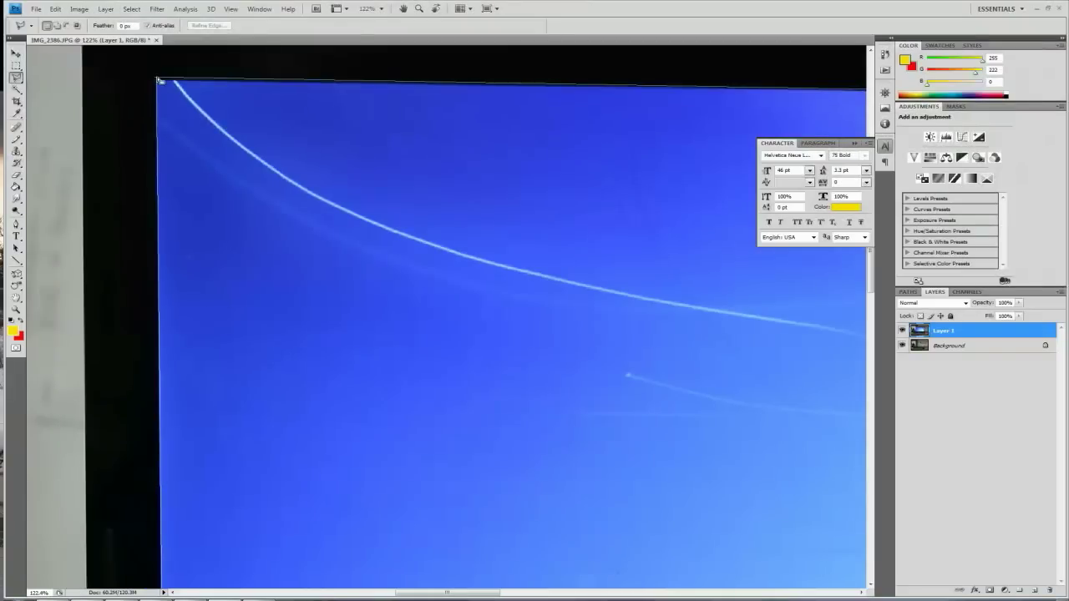
- Hide Layer 1 and copy the selected display area from the Background layer
scroll(470, 303, "down", 6)
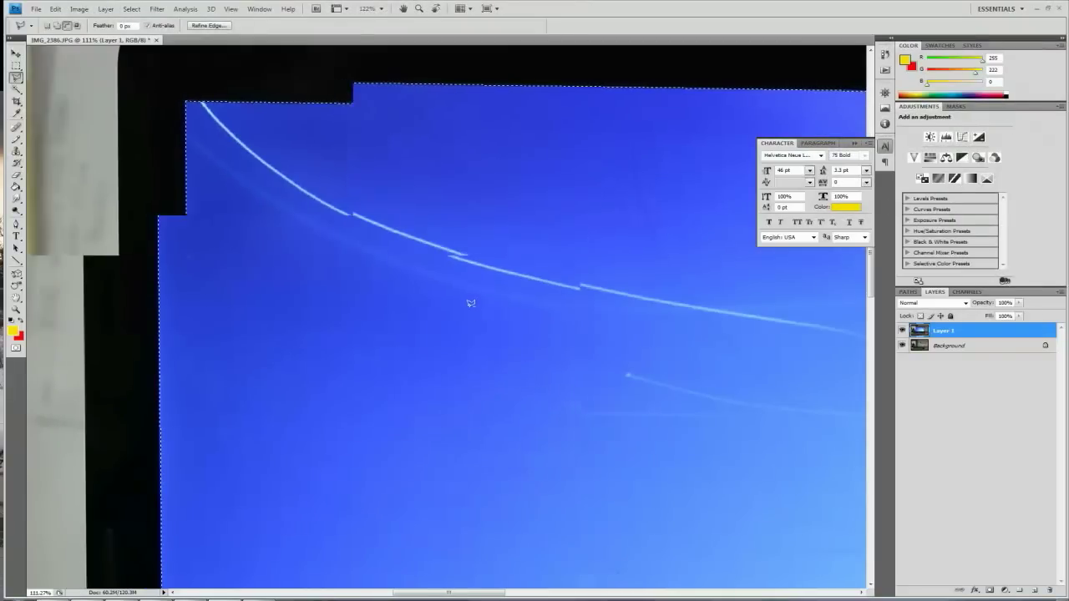
scroll(463, 299, "down", 1)
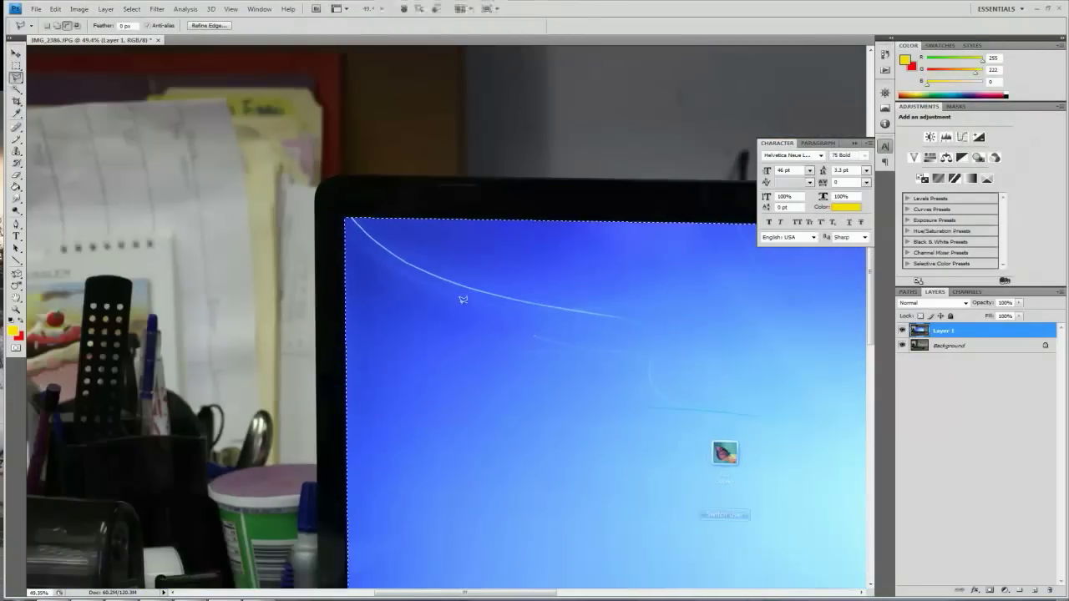
scroll(464, 299, "down", 1)
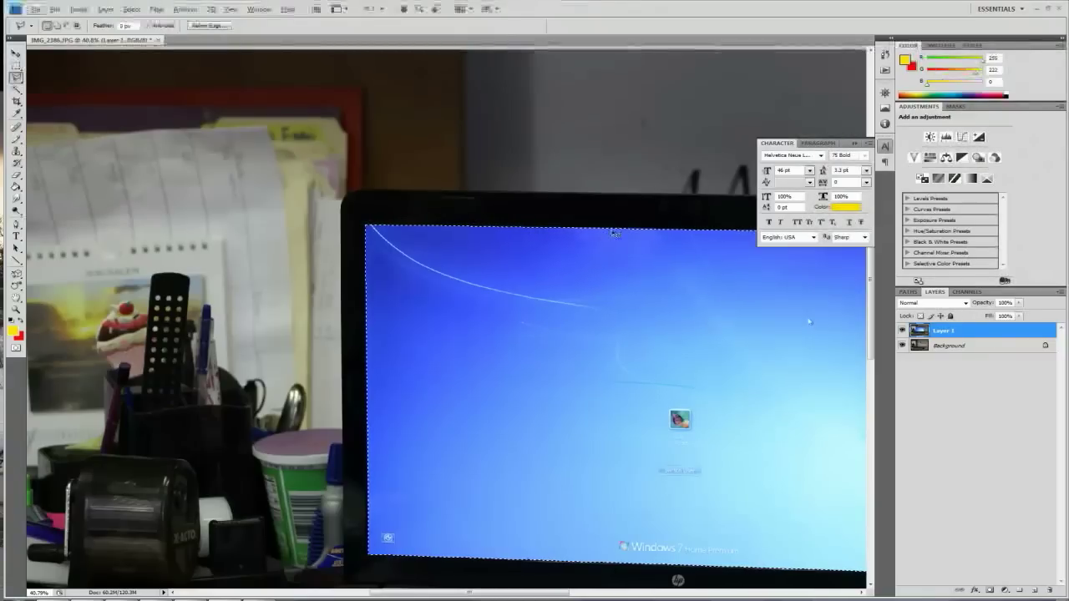
left_click(78, 8)
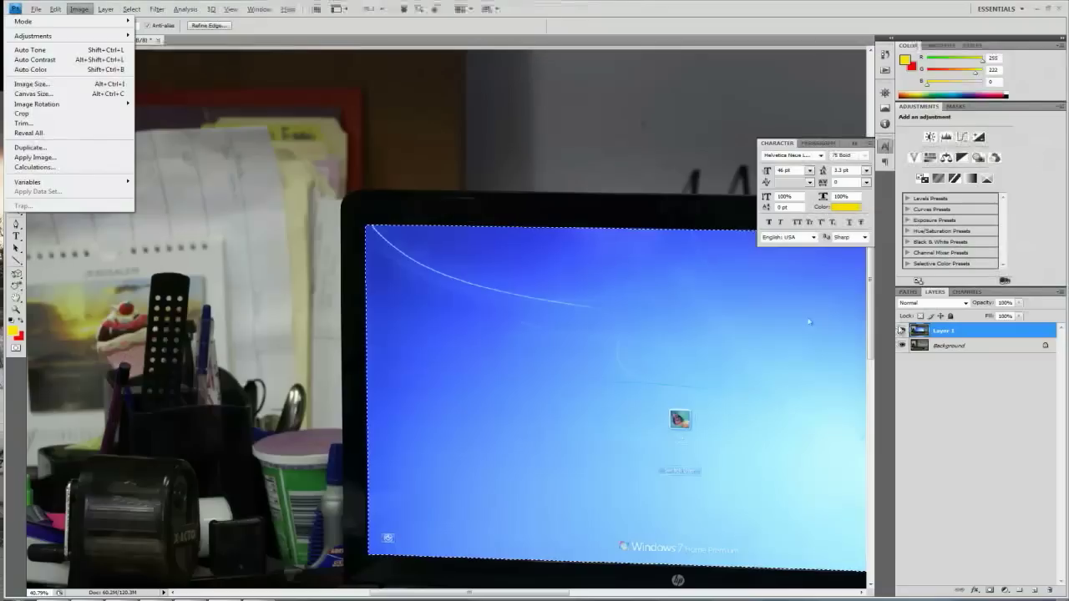
left_click(902, 331)
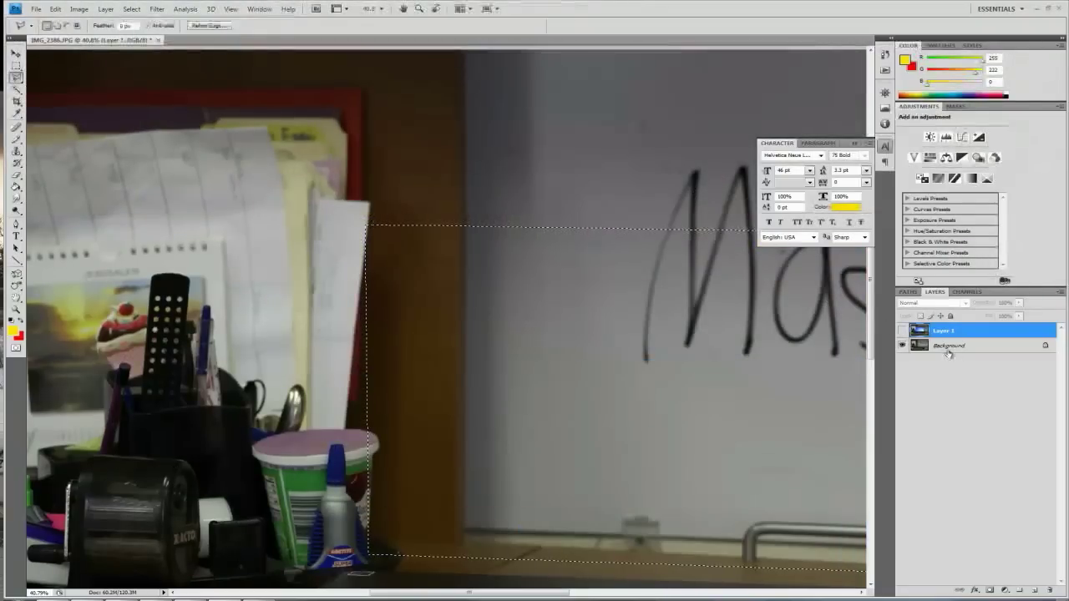
left_click(947, 346)
scroll(569, 246, "down", 2)
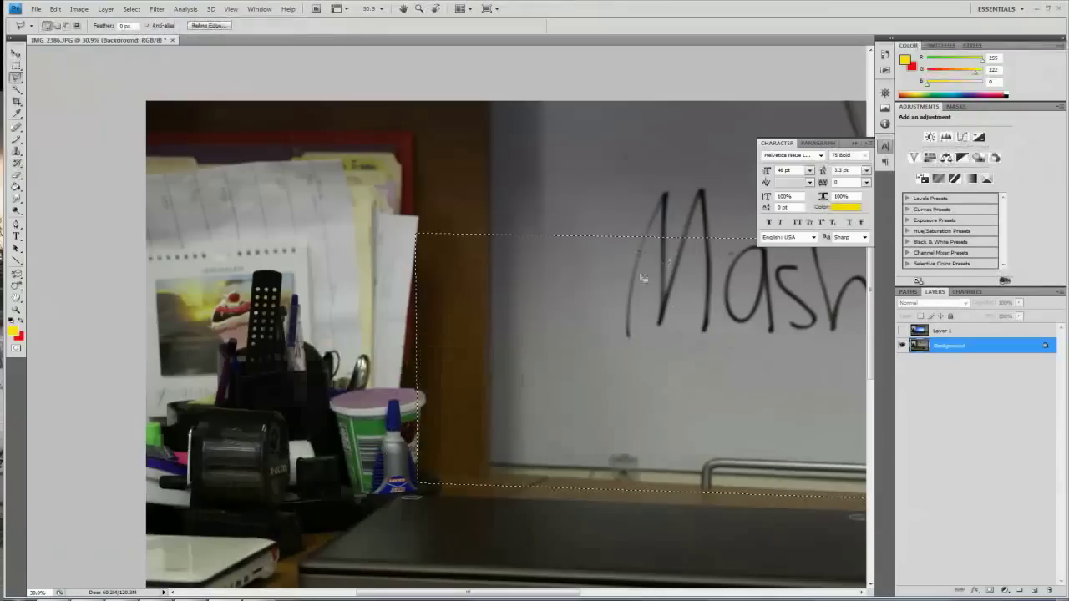
scroll(644, 279, "down", 3)
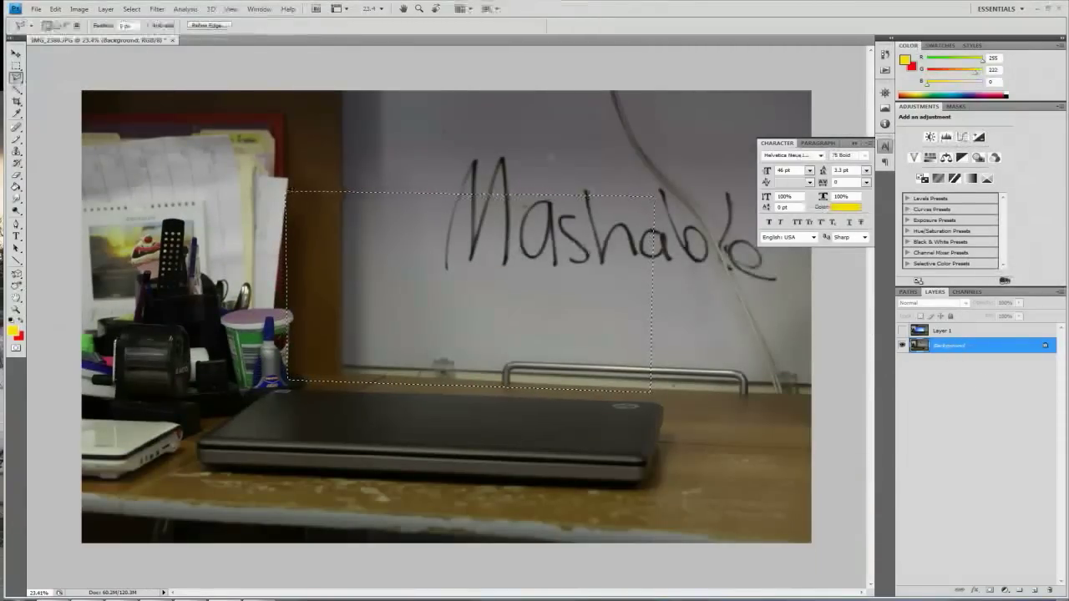
- Create a new document from the Clipboard preset, 2843 × 1671 pixels with white background, and paste the copied area into it
left_click(36, 8)
left_click(30, 22)
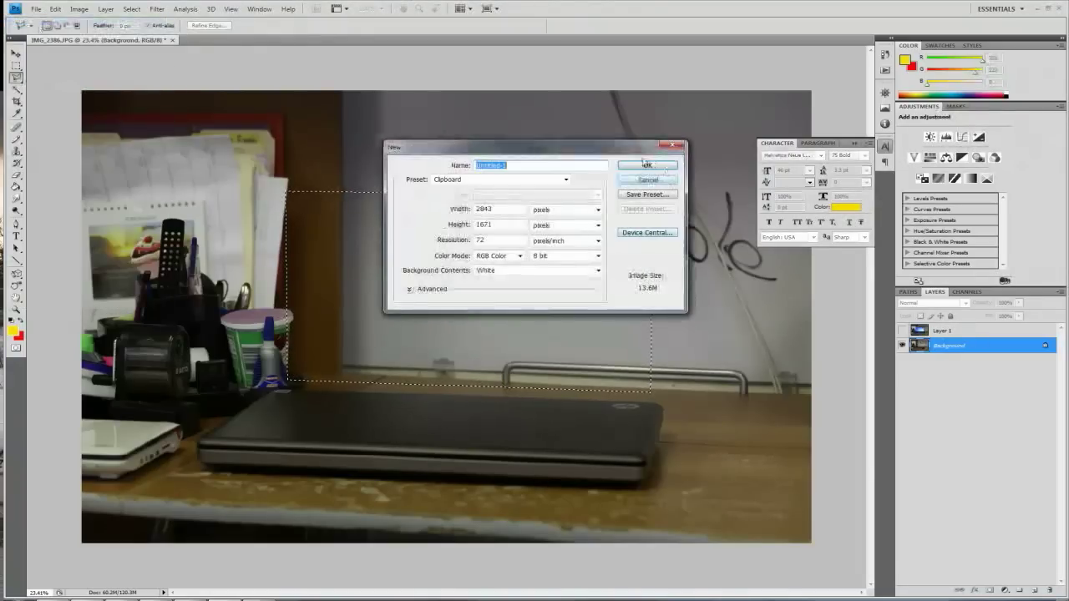
left_click(651, 164)
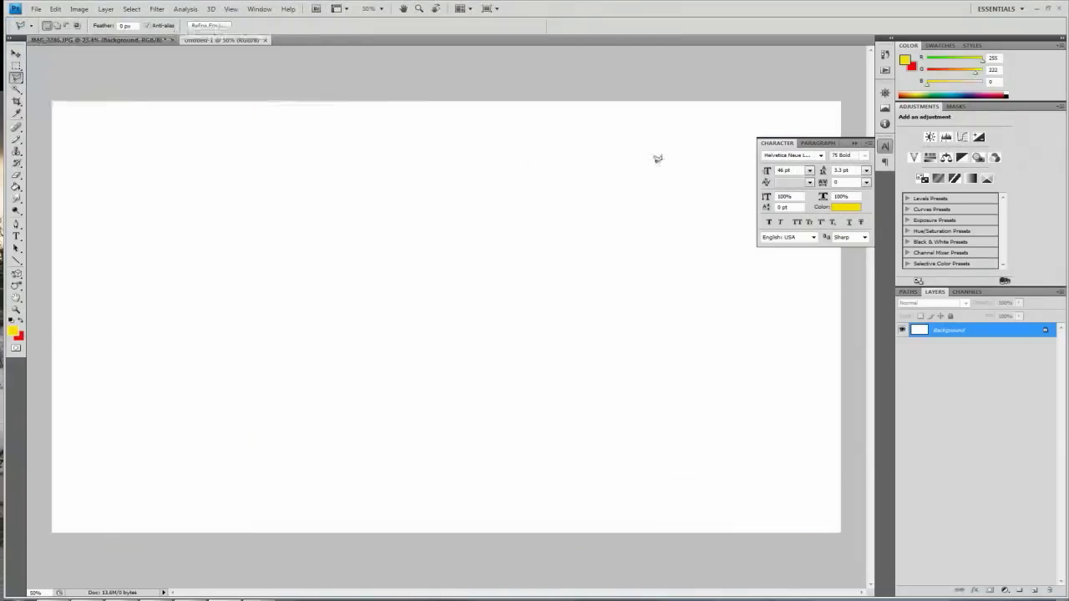
key("ctrl+v")
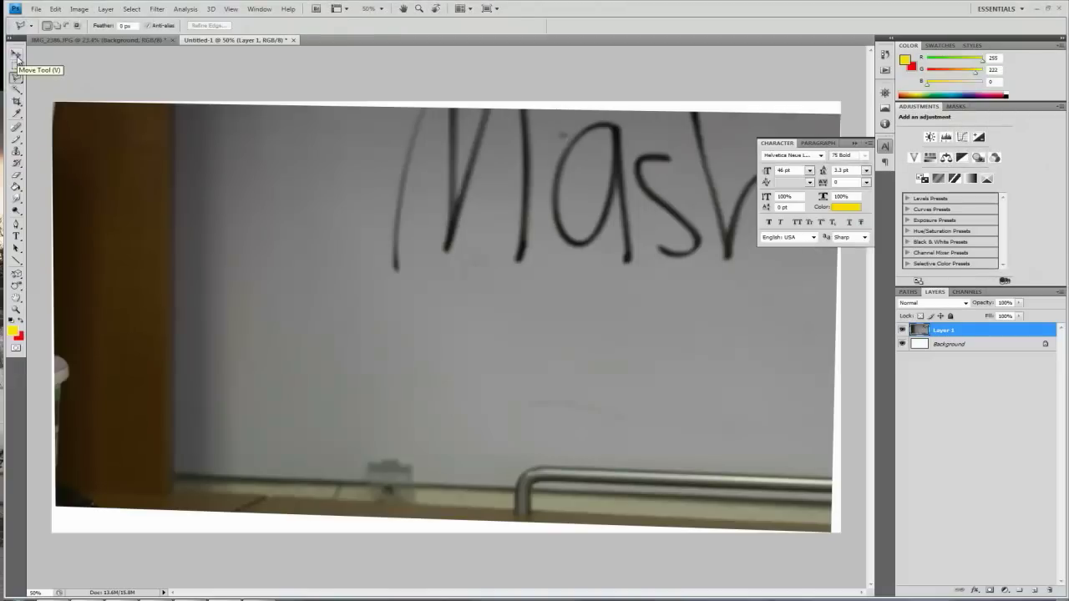
- Start a free transform of the pasted layer and fit its upper-left corner to the canvas corner
left_click(17, 55)
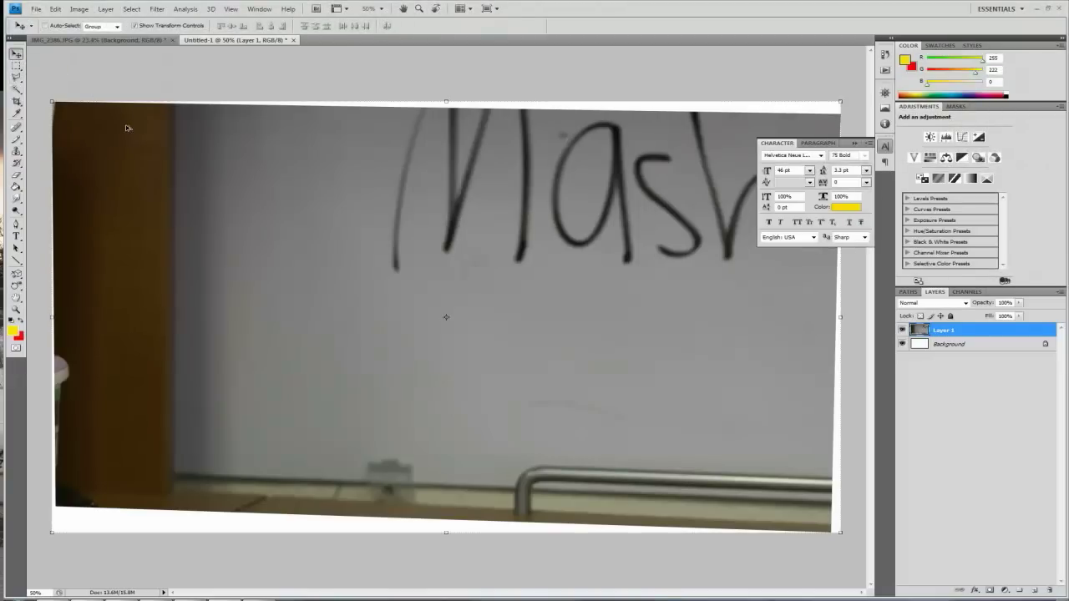
scroll(129, 131, "up", 1)
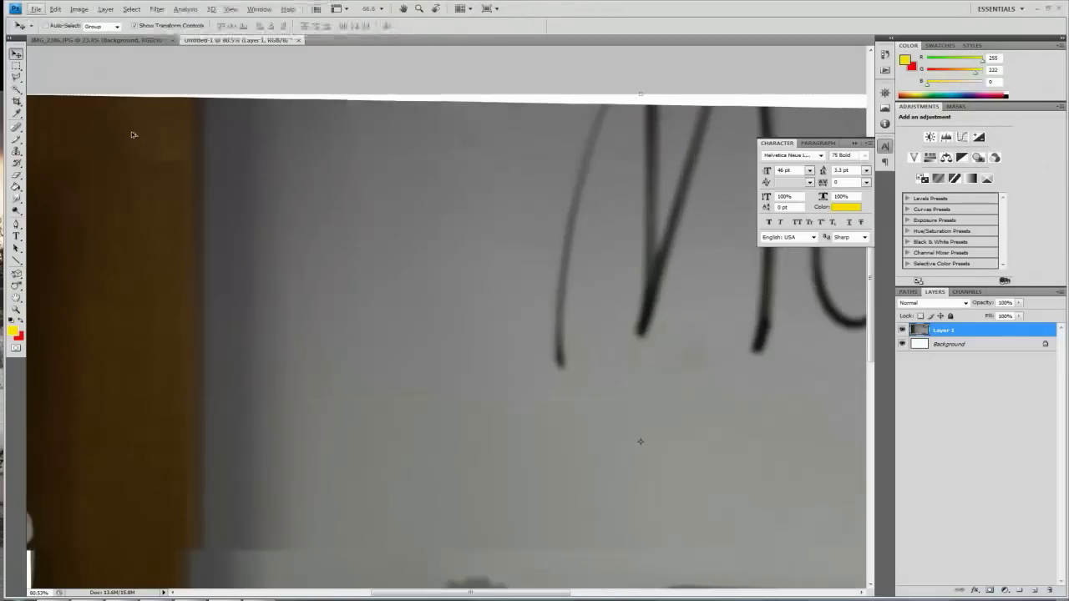
left_click_drag(157, 165, 536, 291)
scroll(420, 247, "up", 2)
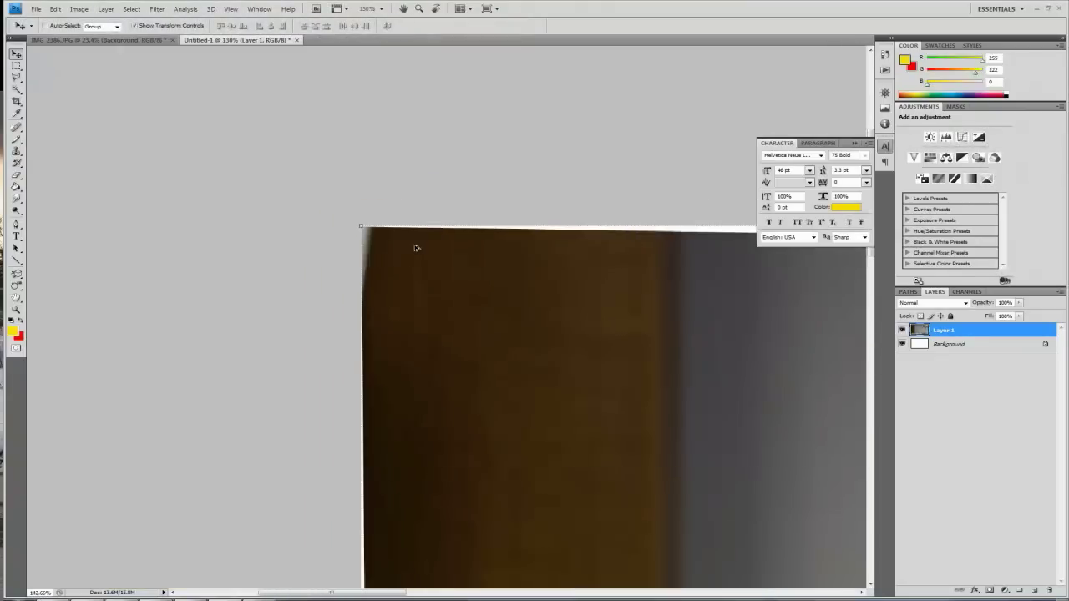
scroll(415, 248, "up", 3)
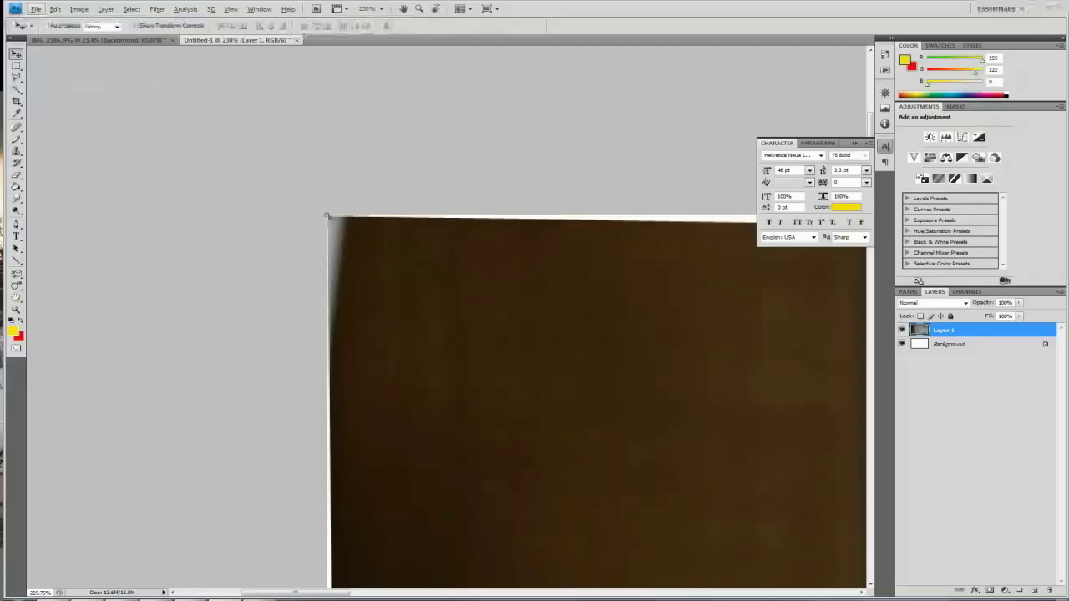
key("ctrl+t")
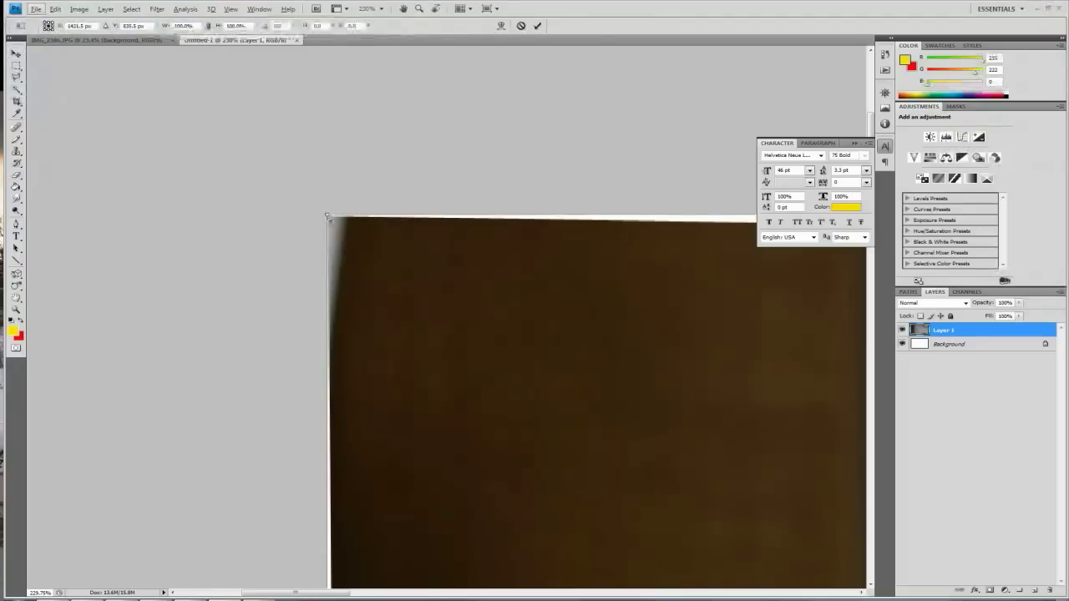
mouse_move(327, 215)
left_mouse_down()
mouse_move(351, 236)
mouse_move(389, 243)
mouse_move(389, 265)
mouse_move(328, 216)
left_mouse_up()
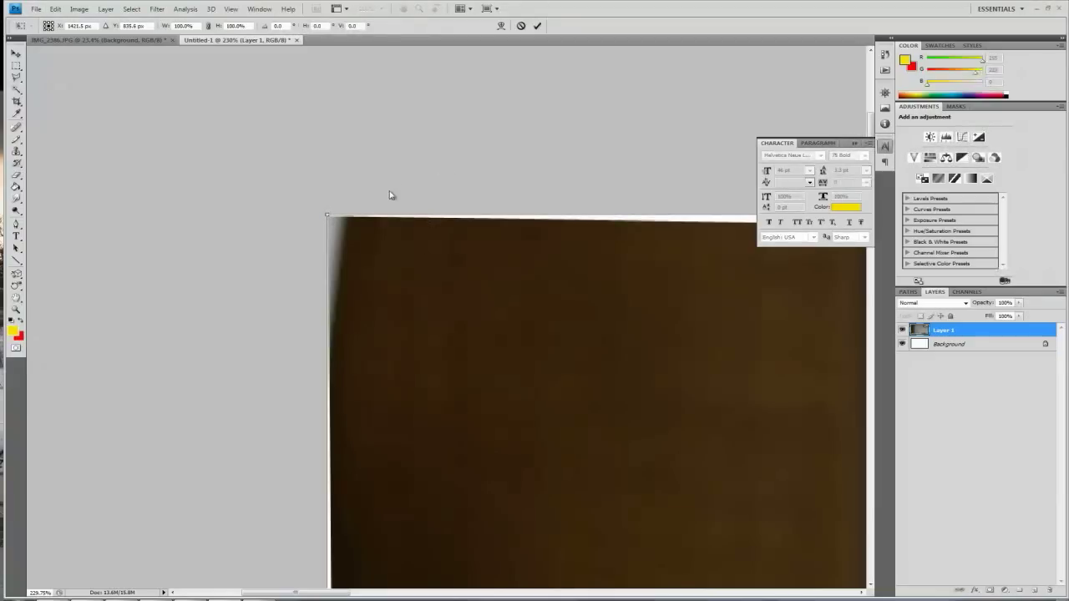
- Distort the layer's upper-right corner upward until the image covers the white strip along the canvas's upper edge
left_click_drag(518, 265, 351, 254)
left_click_drag(597, 279, 396, 296)
scroll(499, 280, "down", 3)
left_click_drag(500, 280, 368, 276)
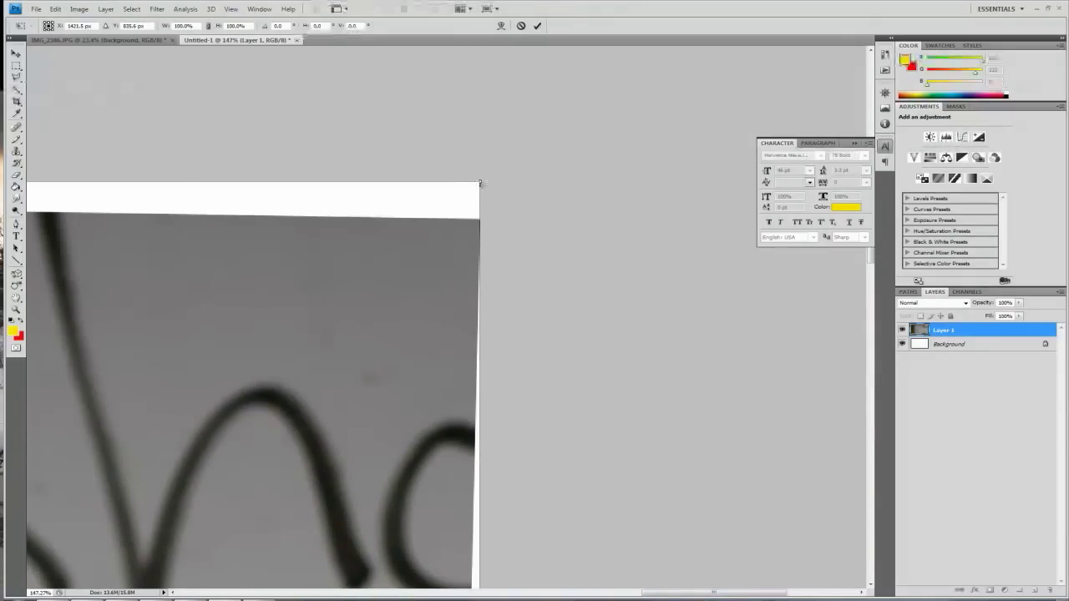
left_click_drag(480, 182, 479, 144)
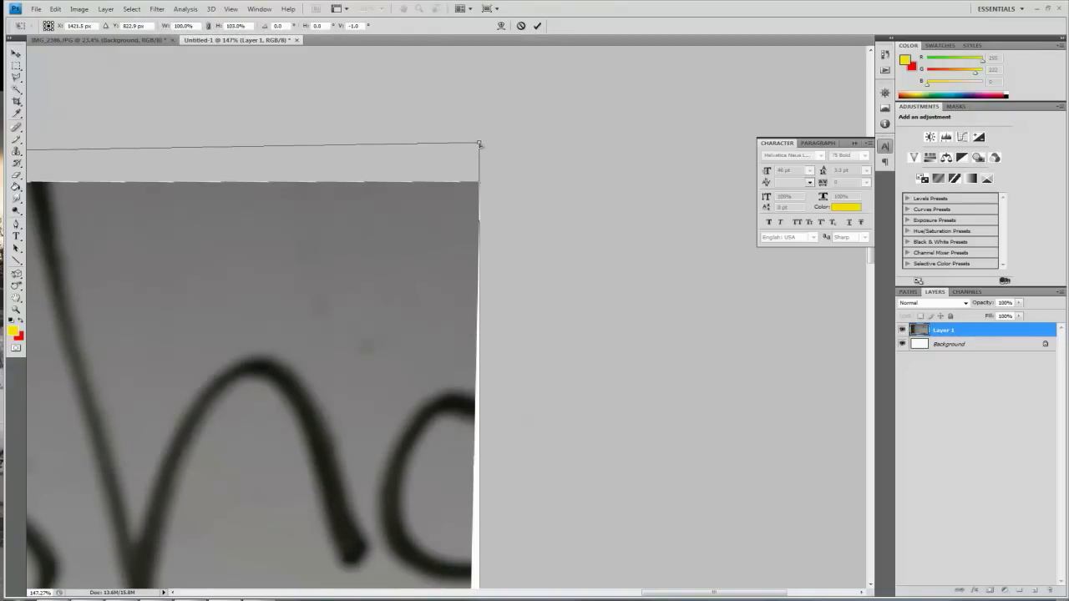
- Distort the layer's lower-right corner outward to cover the white strip along the canvas's right edge
scroll(536, 248, "down", 10)
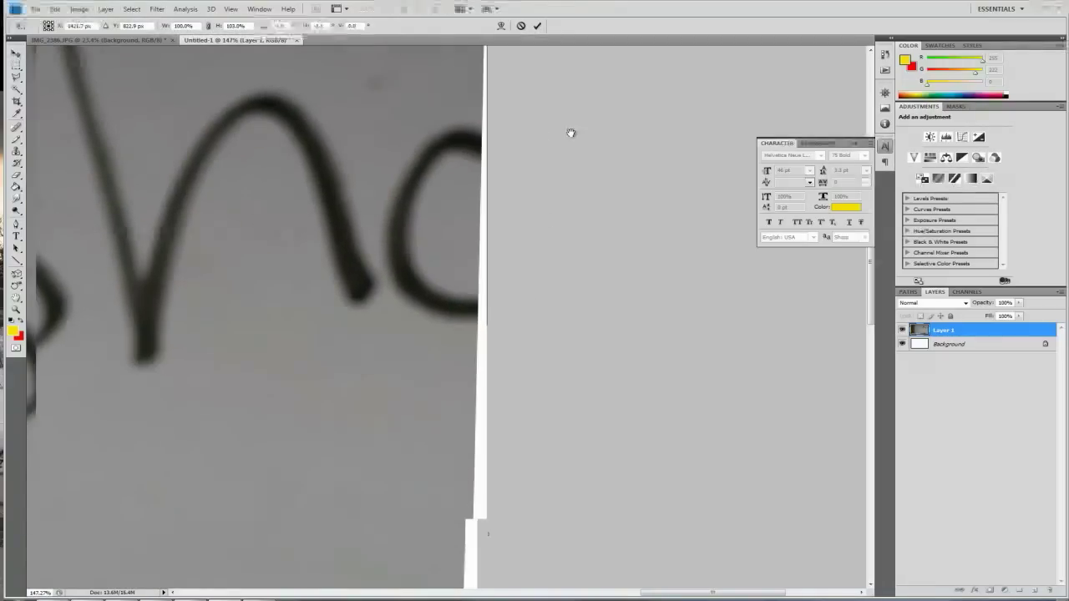
scroll(519, 180, "down", 5)
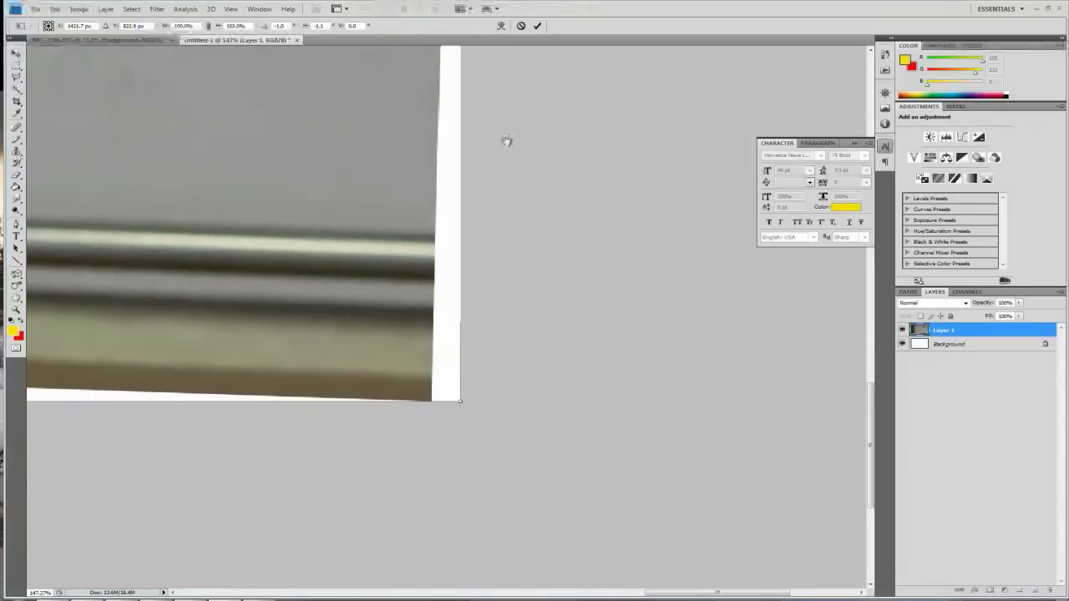
left_click_drag(464, 406, 491, 406)
- Distort the layer's lower-left corner down and outward to fill the remaining white canvas area, and apply the transformation
left_click_drag(288, 409, 682, 396)
left_click_drag(334, 413, 636, 412)
left_click_drag(234, 359, 672, 367)
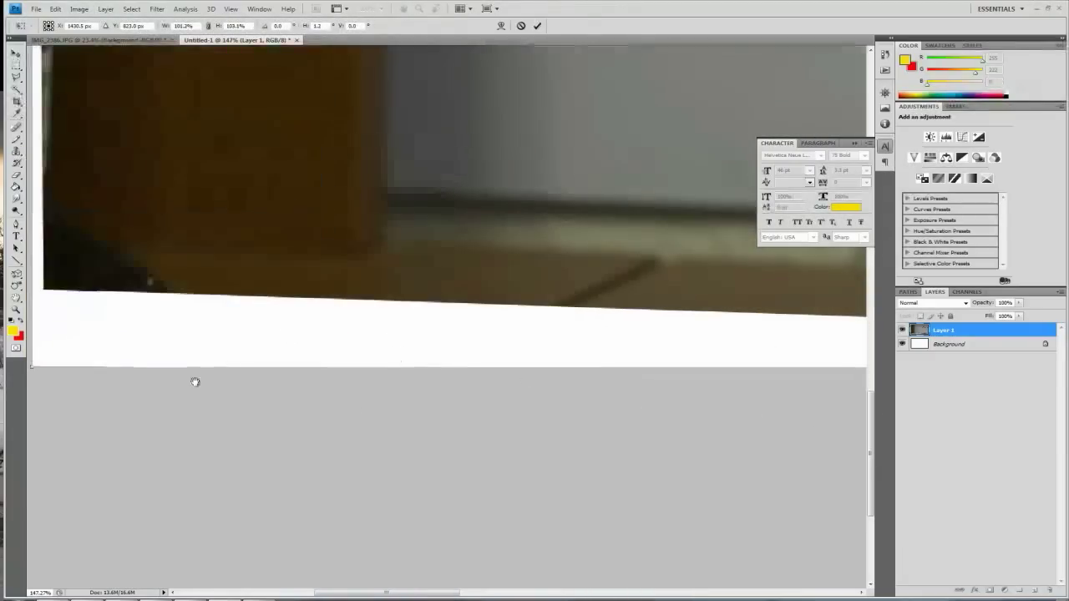
left_click_drag(193, 382, 590, 384)
left_click_drag(429, 370, 418, 455)
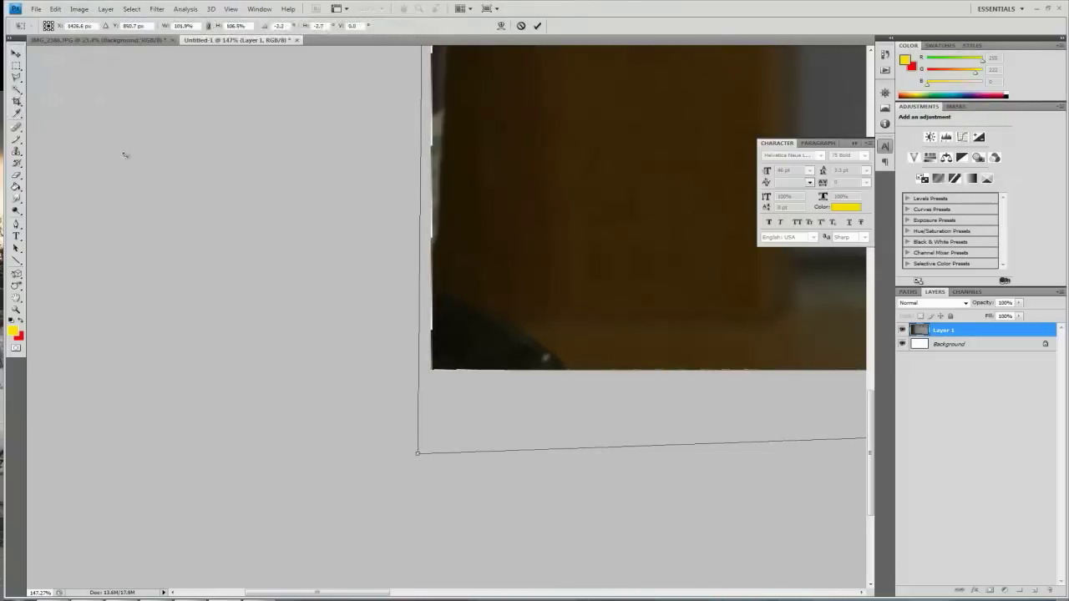
left_click(16, 57)
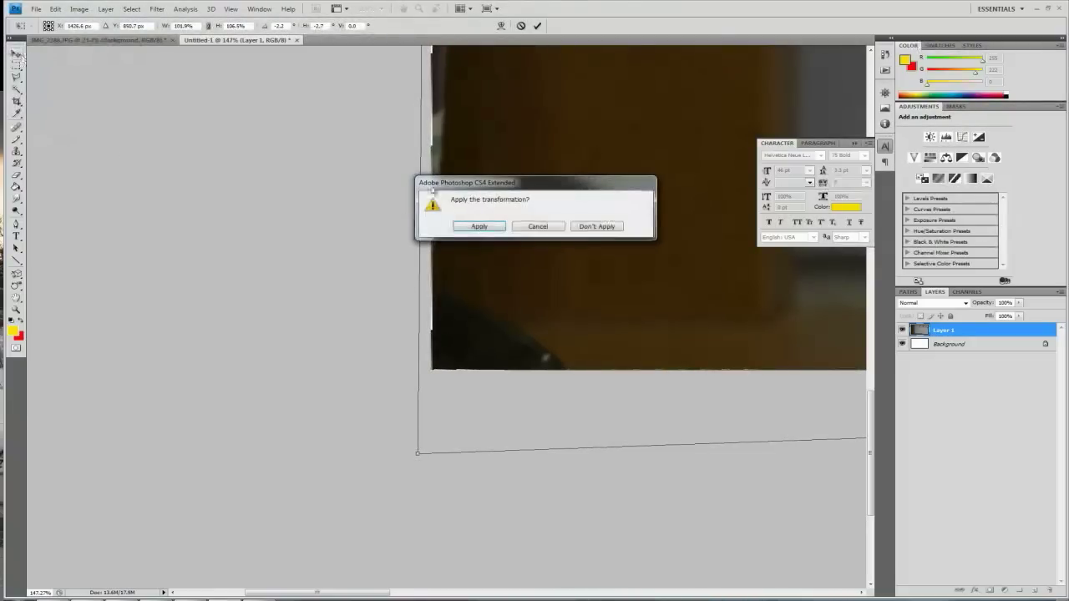
left_click(479, 226)
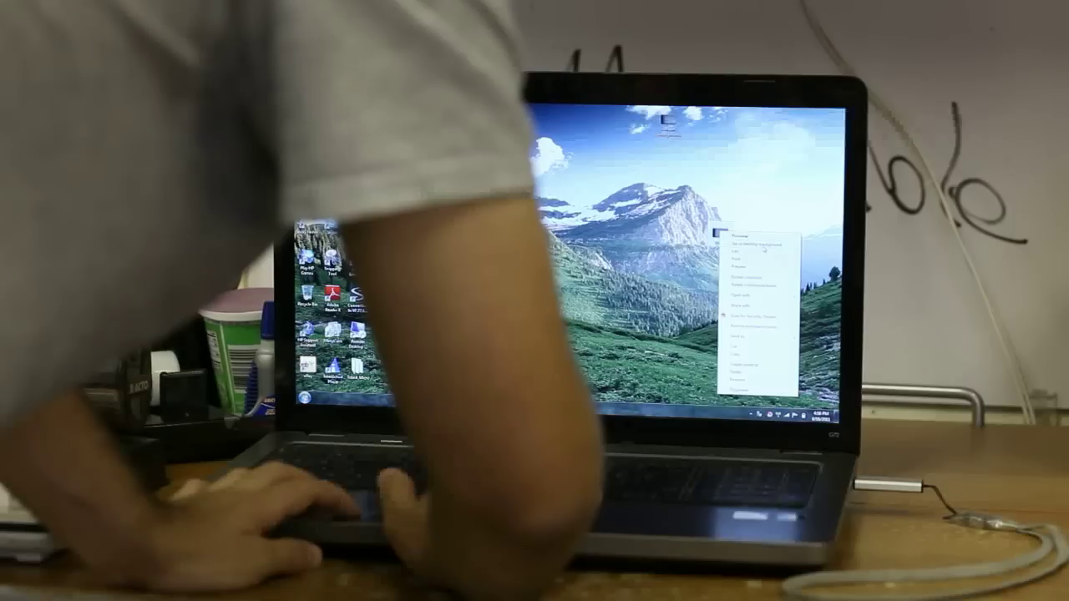
left_click(760, 244)
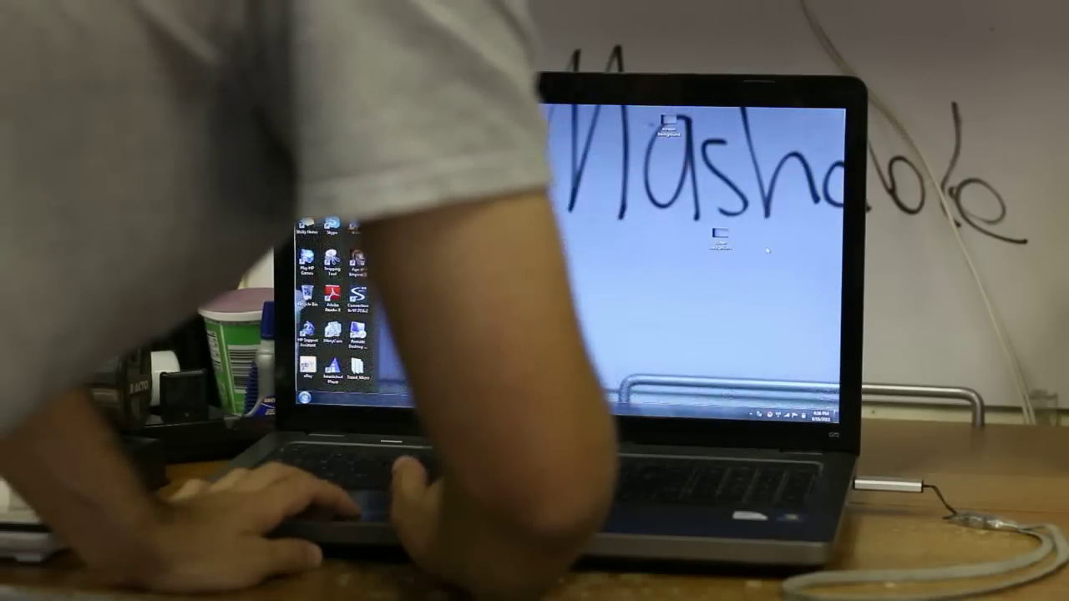